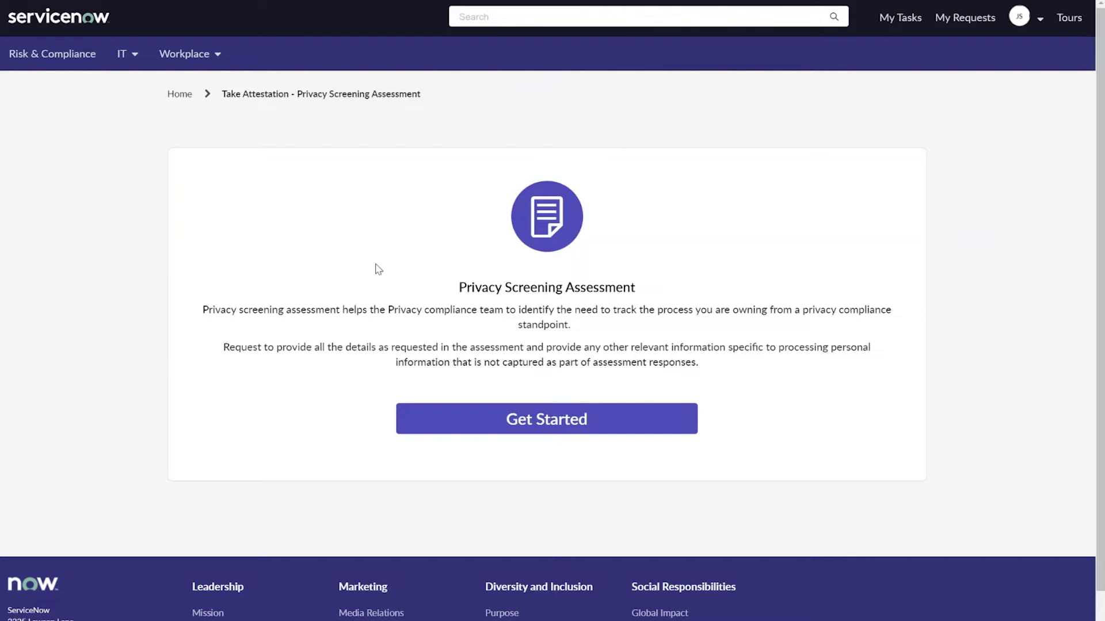
- Start the Privacy Screening Assessment and page through its General and Data Subject Details answers
click(495, 406)
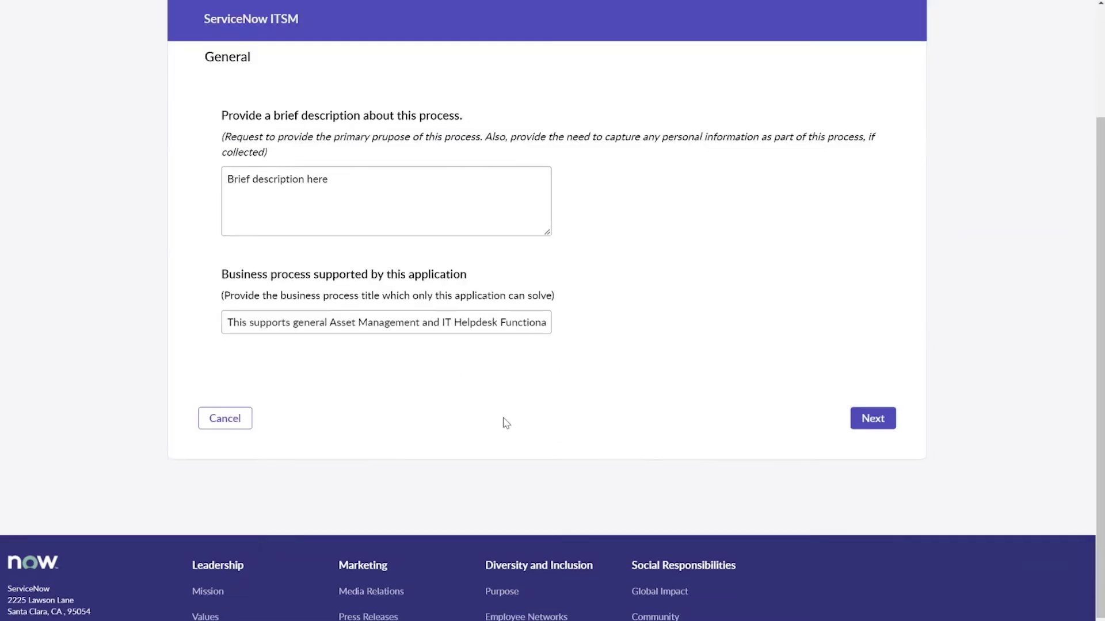
click(894, 423)
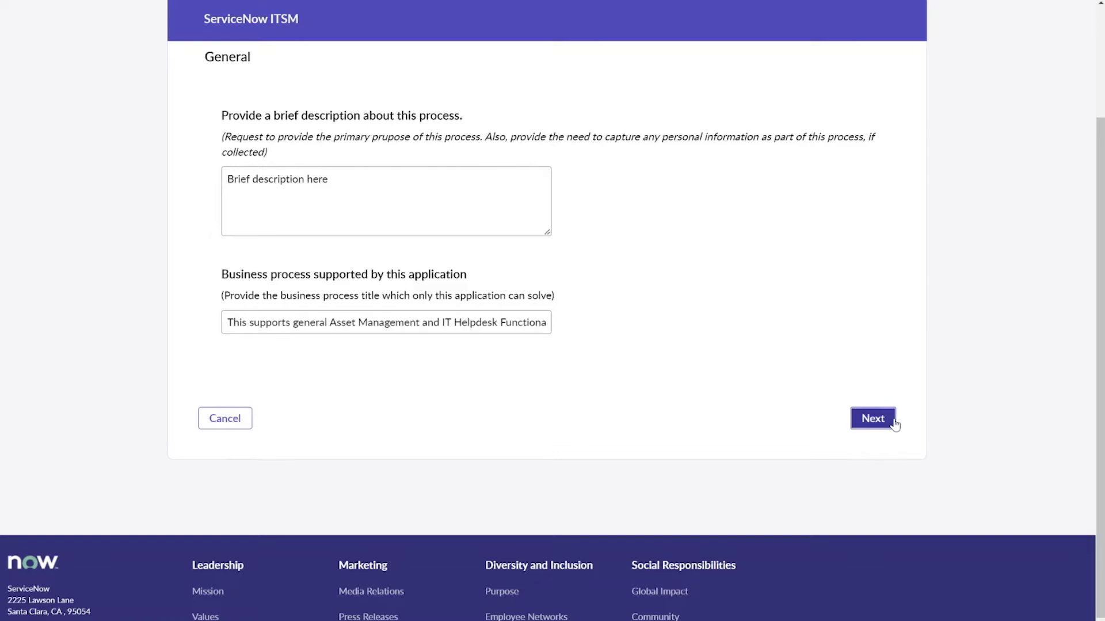
scroll(159, 278, down, 2)
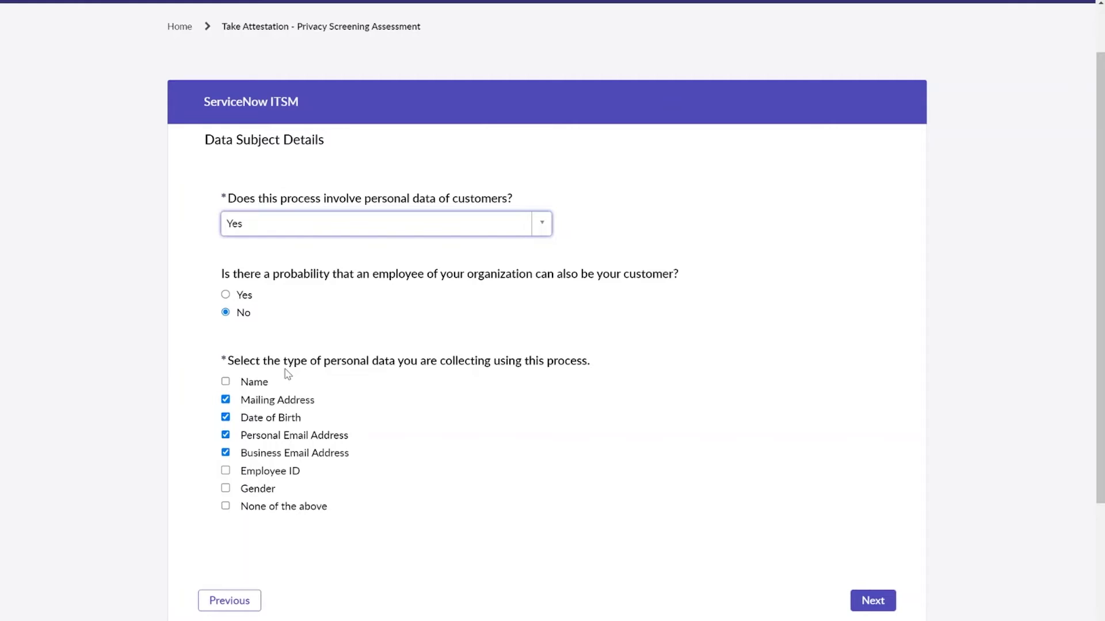
click(866, 600)
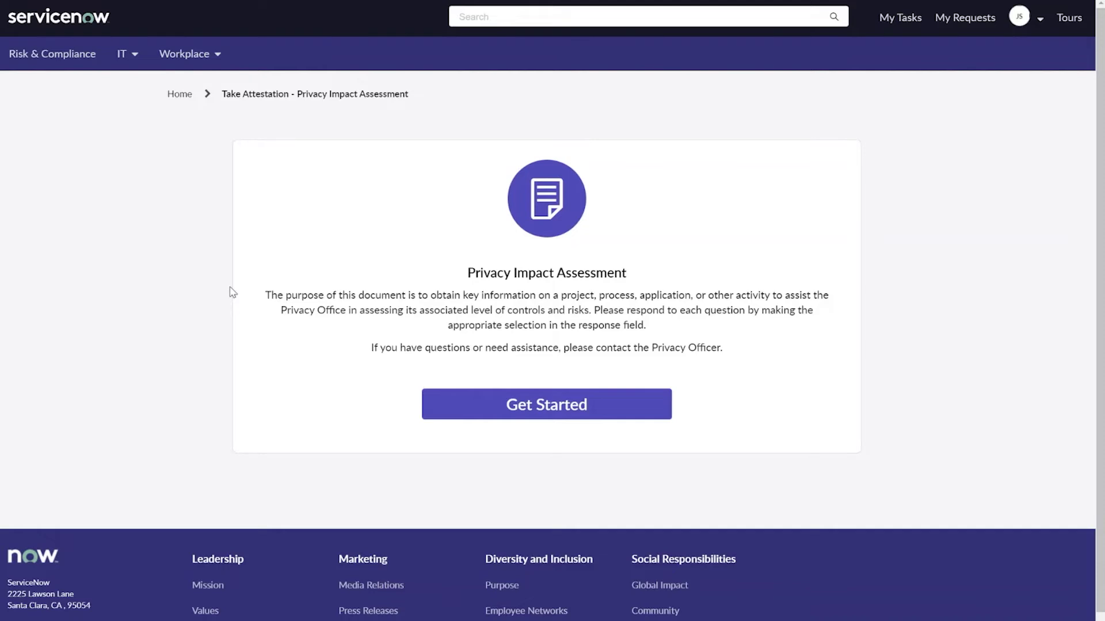
- Start the Privacy Impact Assessment and page through Data Subject Details to the Data Transfer questions
click(546, 405)
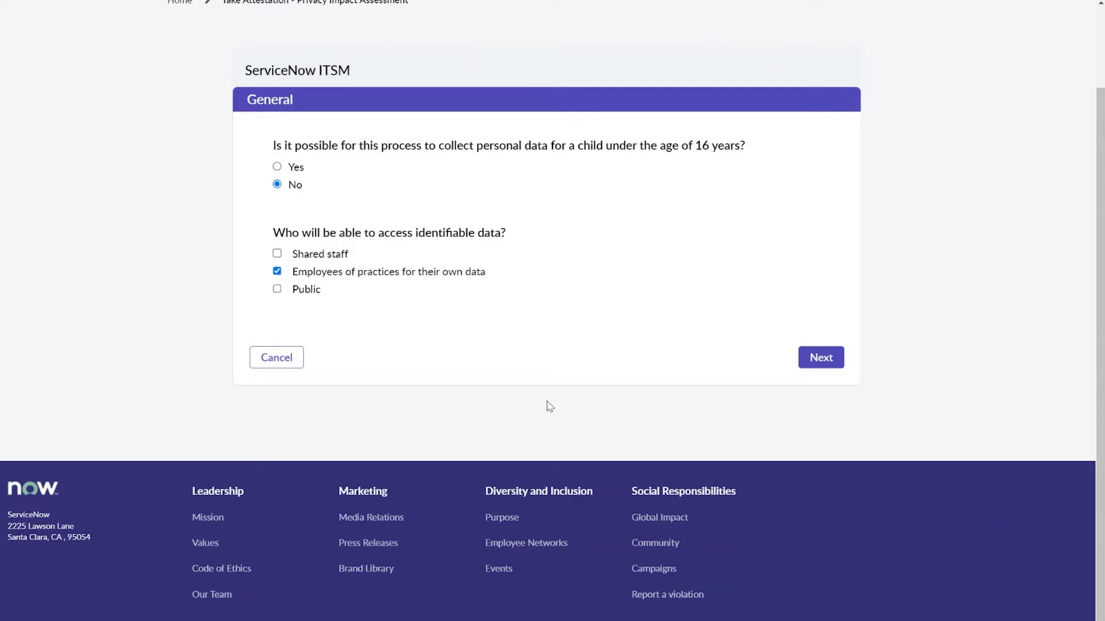
click(817, 357)
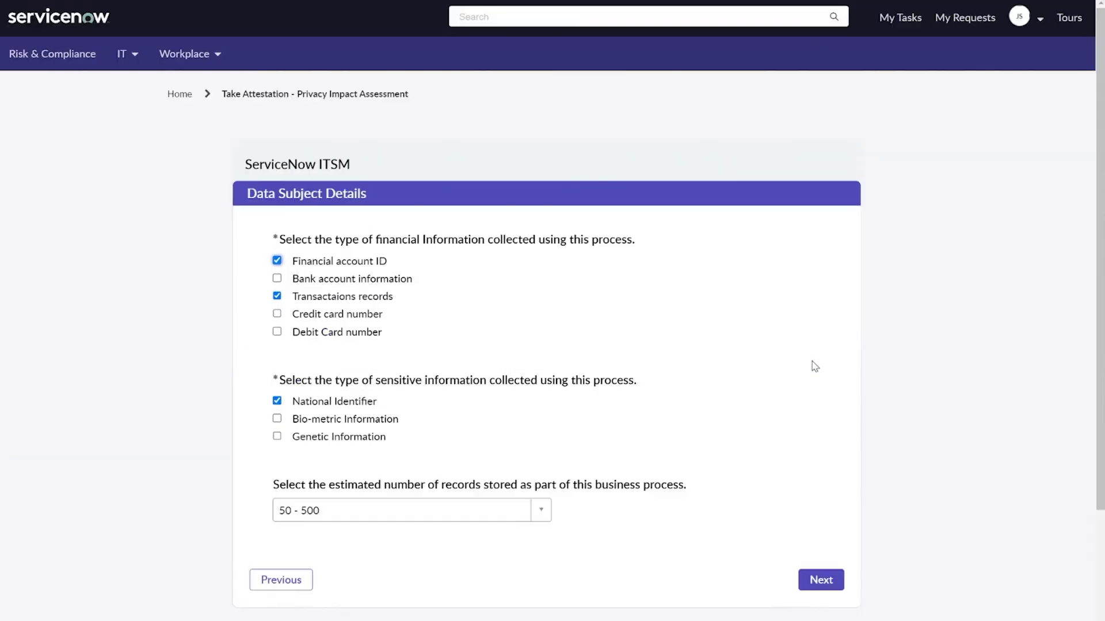
click(825, 581)
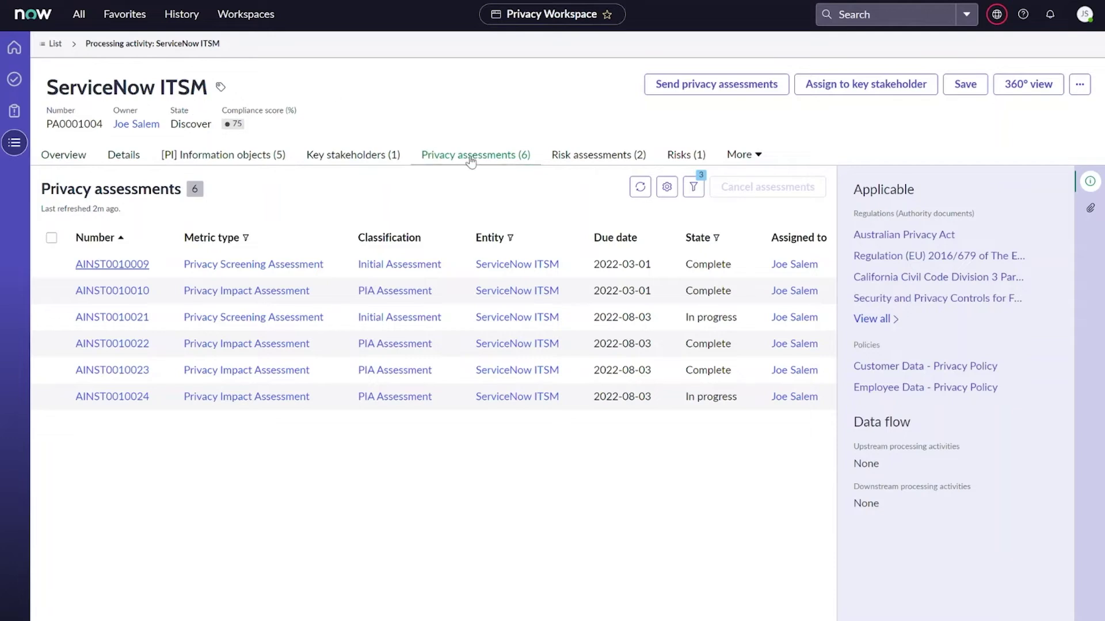
- Refresh the assessments, review the five PI information objects, then list controls CTRL0020285–CTRL0020288
click(511, 162)
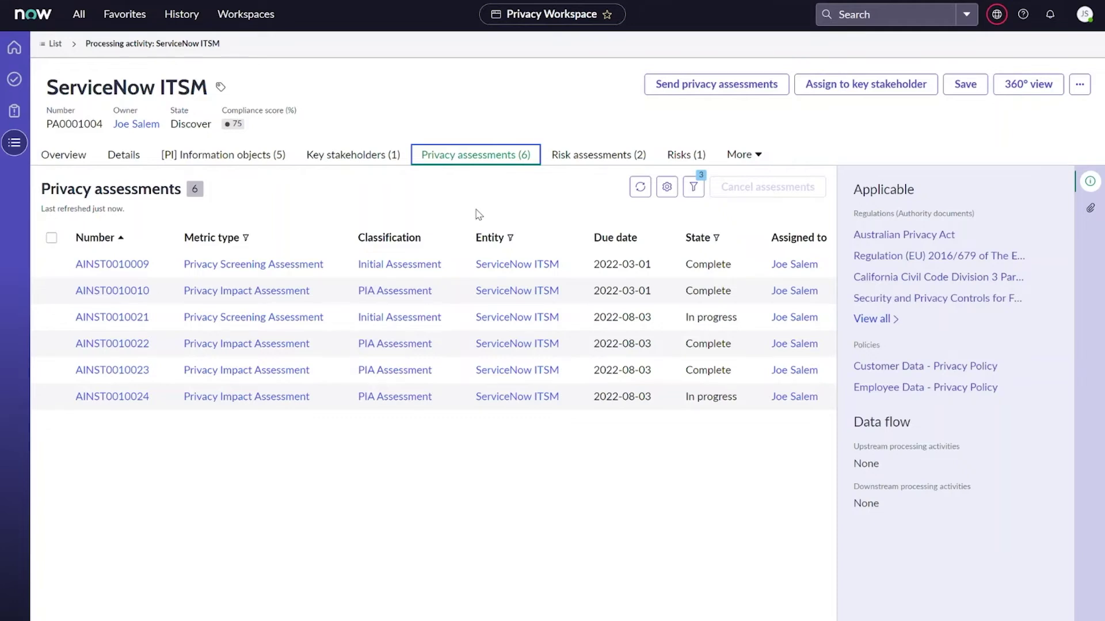
click(240, 167)
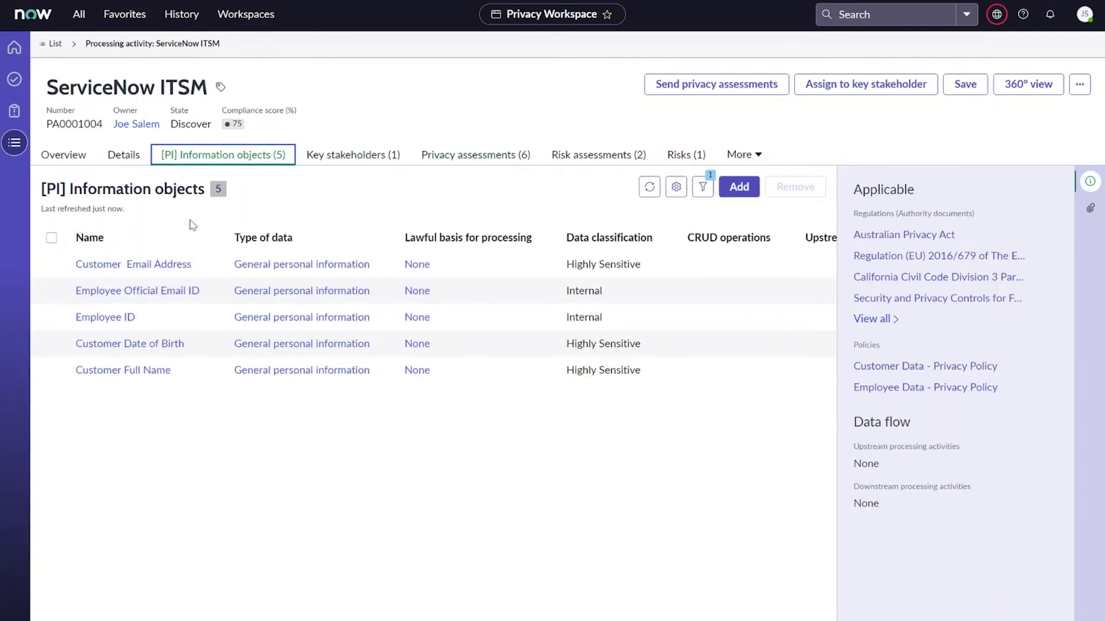
click(742, 154)
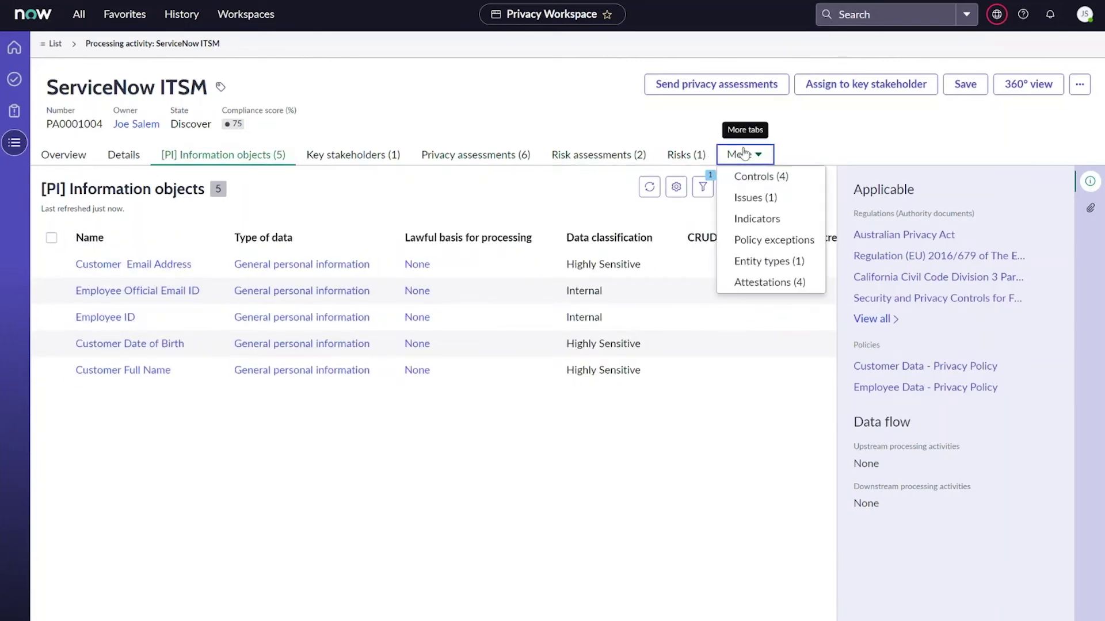
click(765, 177)
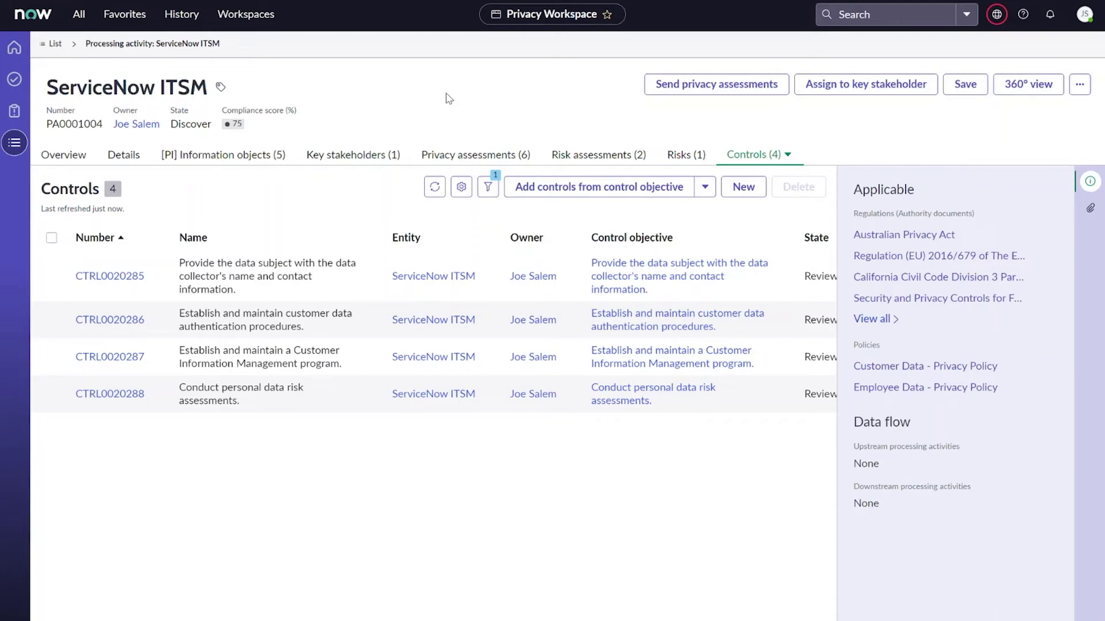
- Review the ITSM record's risk assessments and Overview risk summary, then show its Risks tab
click(599, 154)
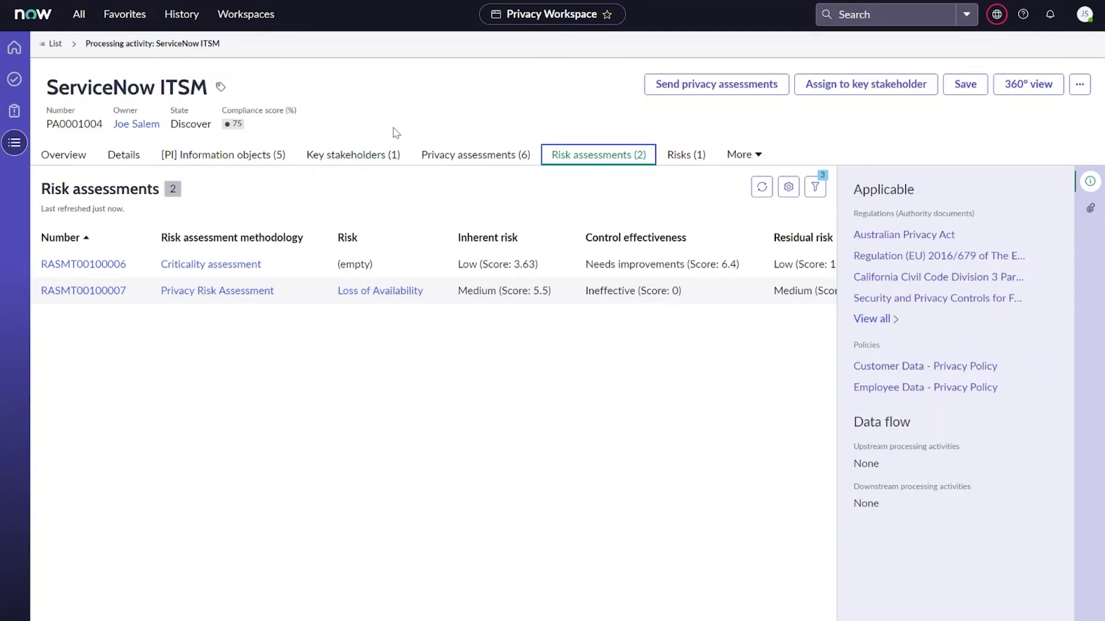
click(64, 154)
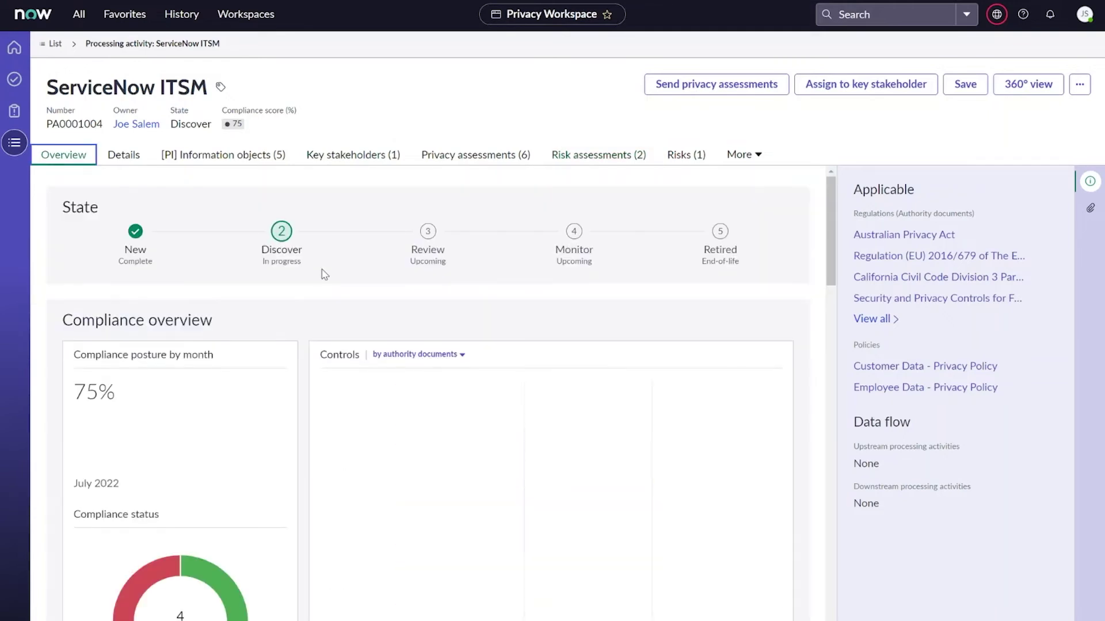
scroll(308, 368, down, 6)
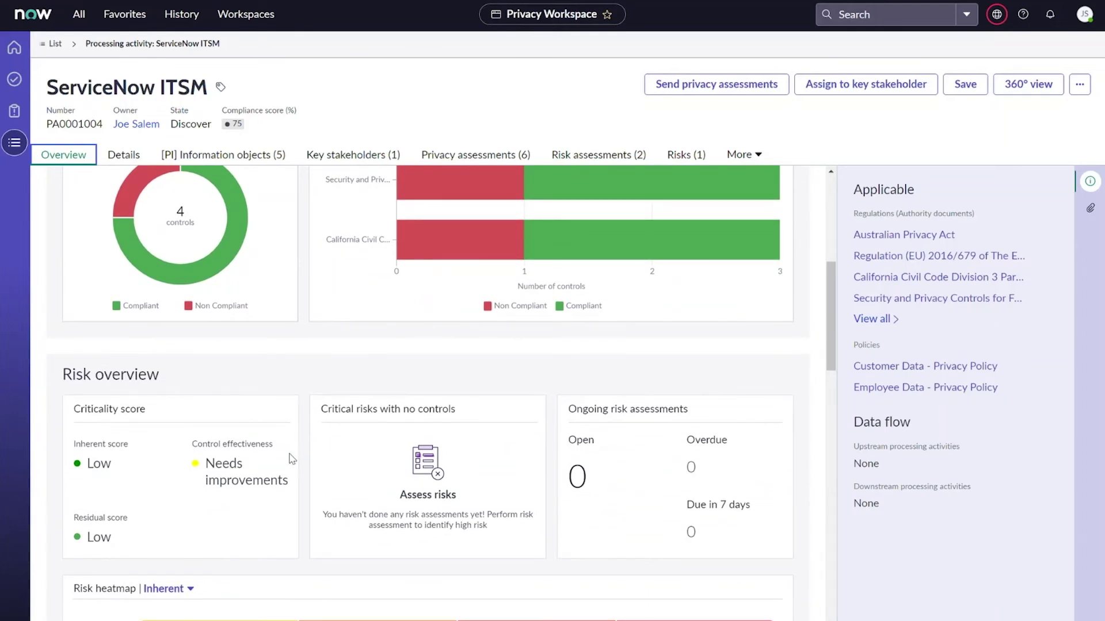
scroll(306, 393, up, 1)
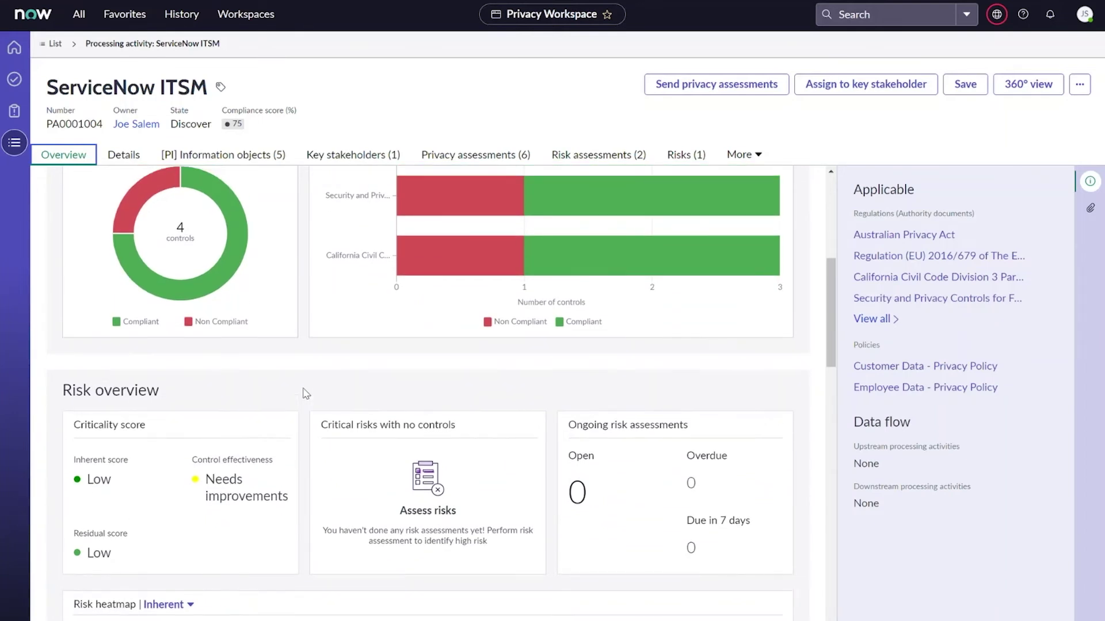
click(702, 160)
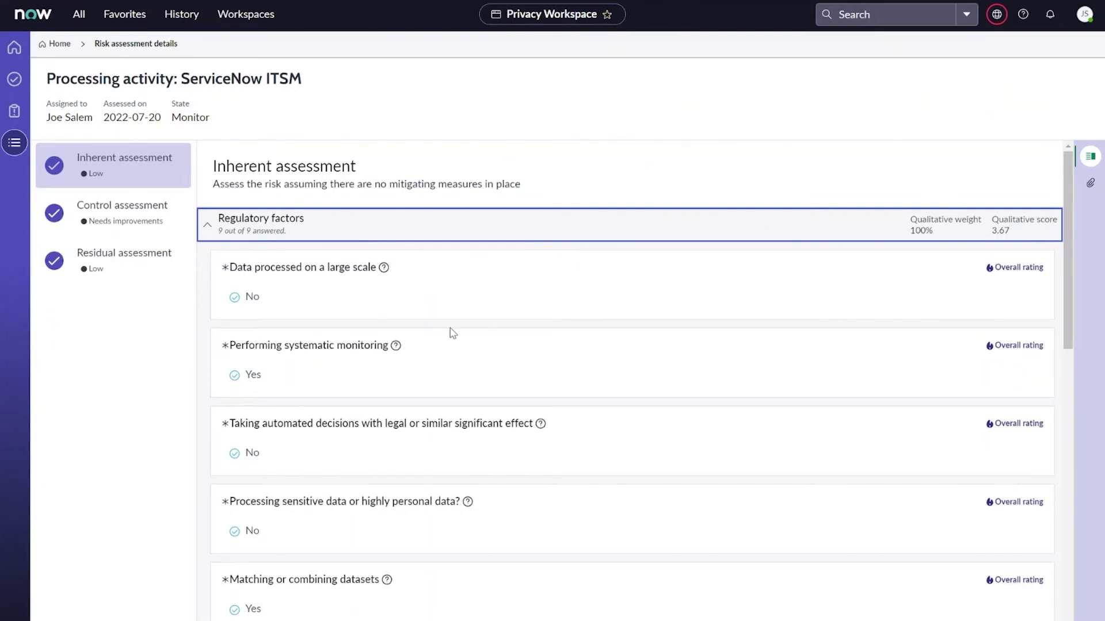
- Scroll through the inherent assessment, expanding the Factors impacting data privacy questions
scroll(419, 296, down, 1)
scroll(419, 295, up, 1)
scroll(325, 287, down, 3)
scroll(365, 405, down, 2)
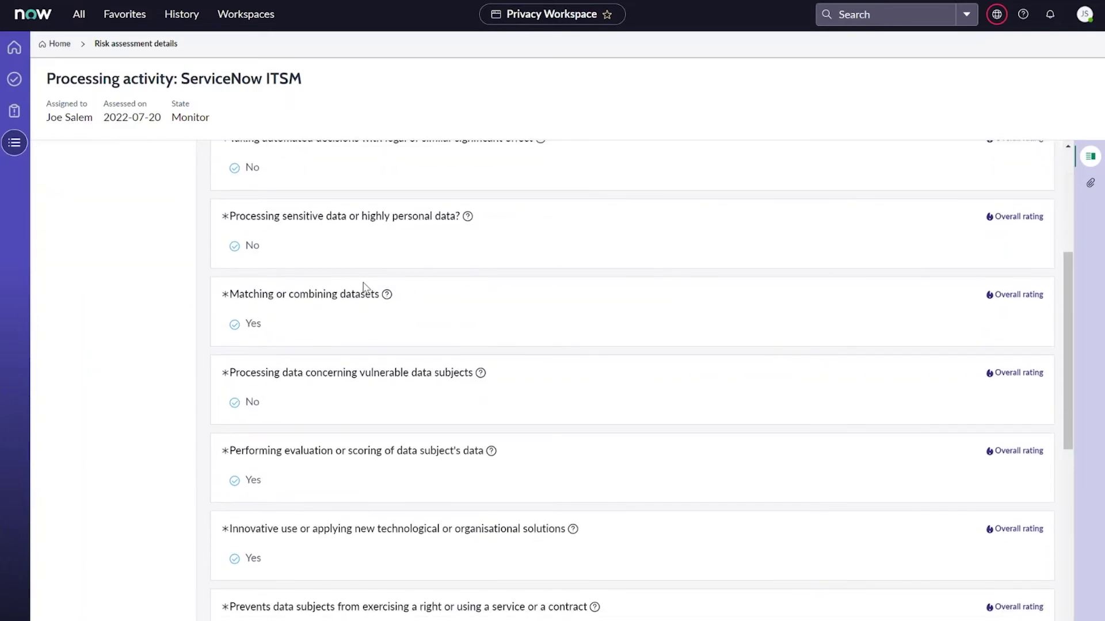
scroll(363, 286, down, 5)
click(256, 281)
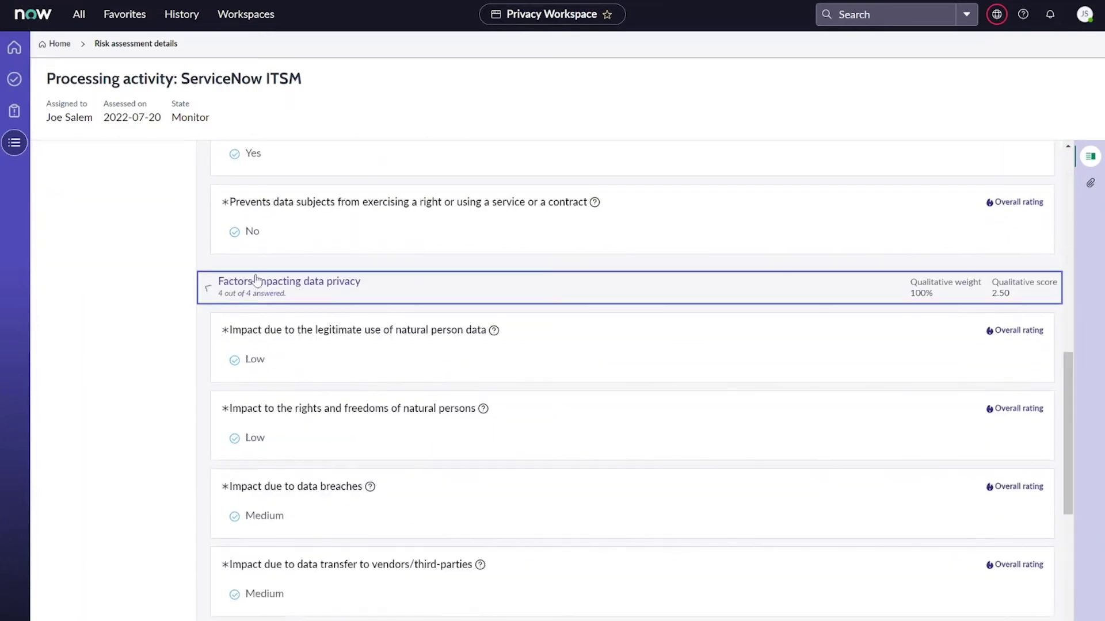
scroll(362, 424, down, 2)
scroll(363, 426, down, 3)
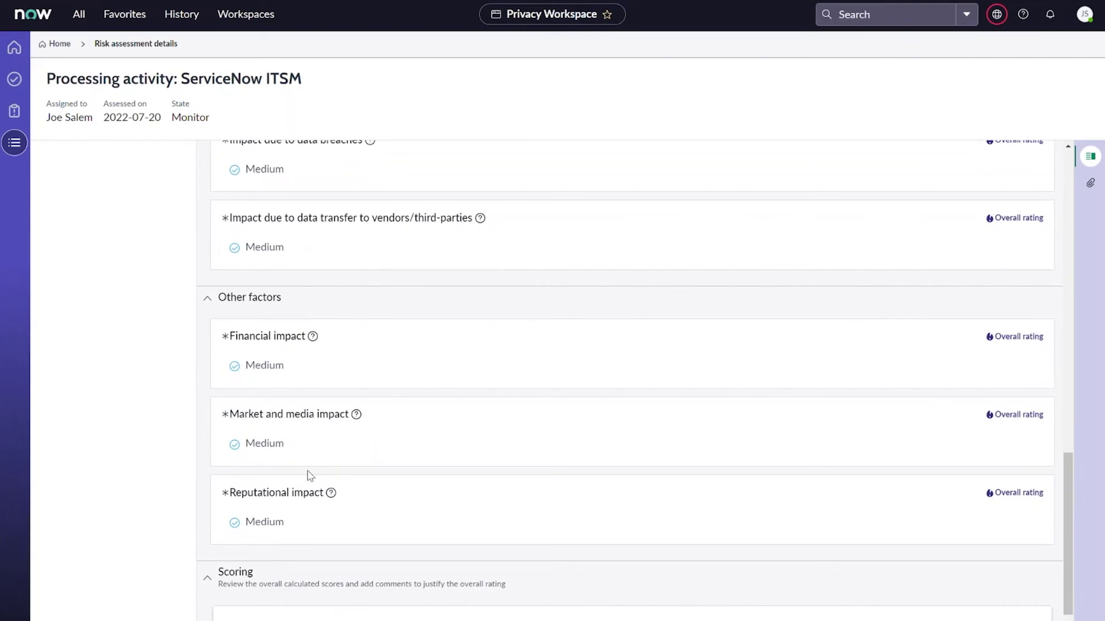
scroll(294, 357, up, 15)
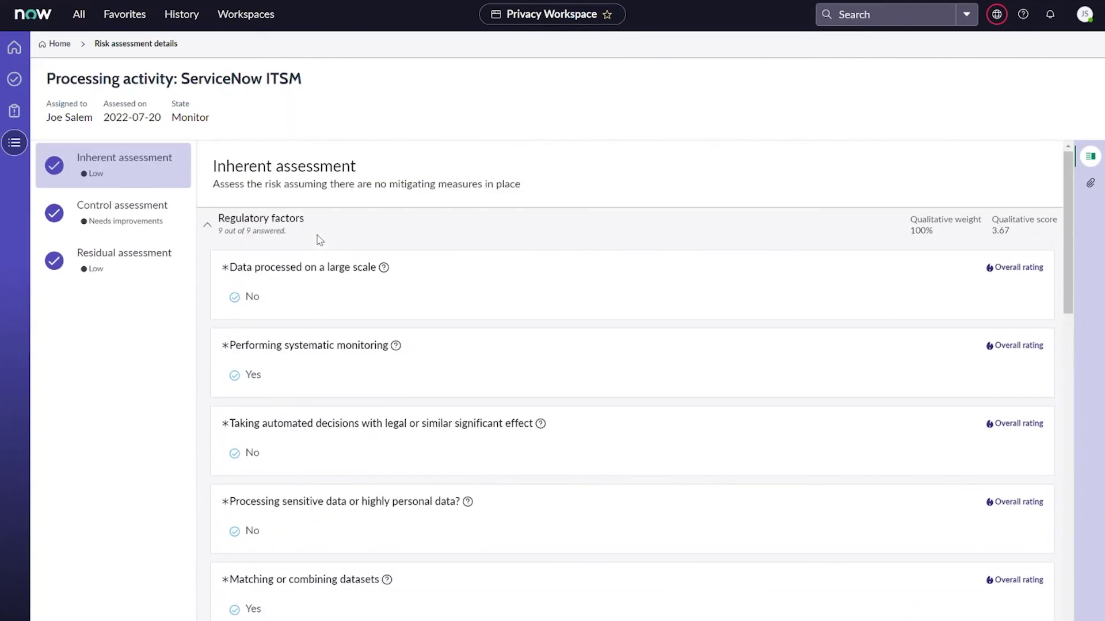
- Review the control assessment results and the Low residual assessment score
click(107, 218)
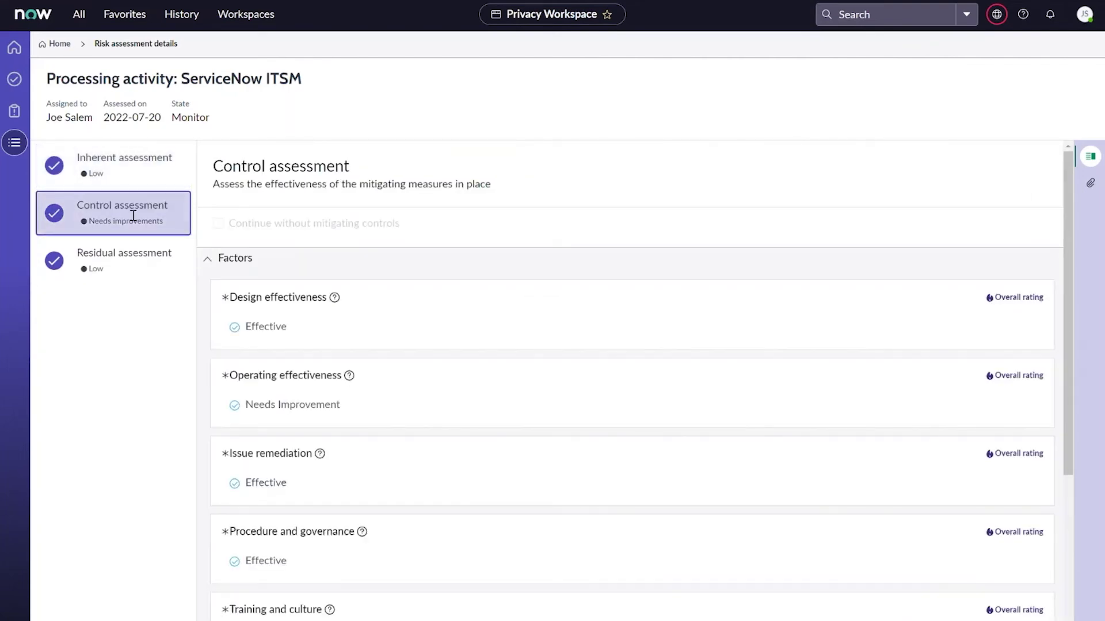
scroll(290, 328, down, 1)
scroll(316, 249, up, 1)
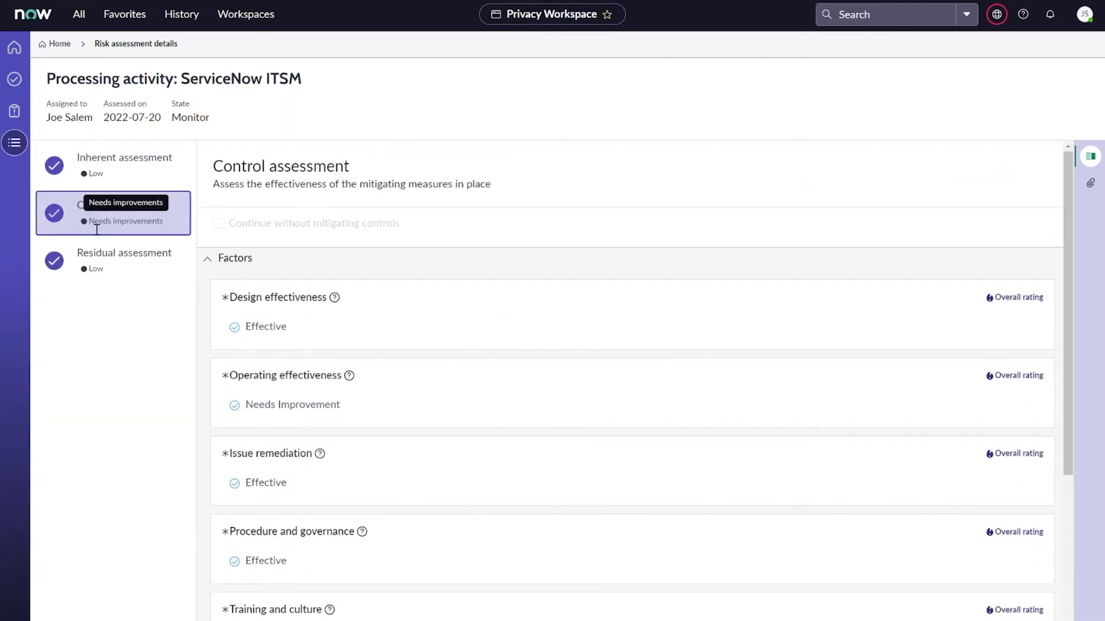
click(145, 266)
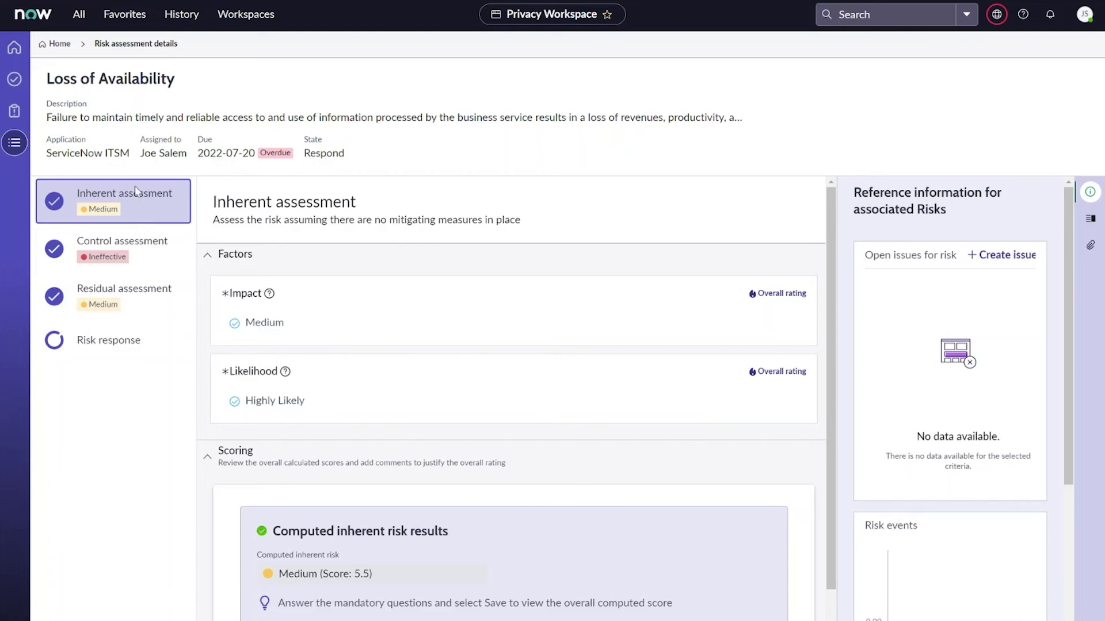
- View the Loss of Availability control assessment and its risk response step
click(154, 253)
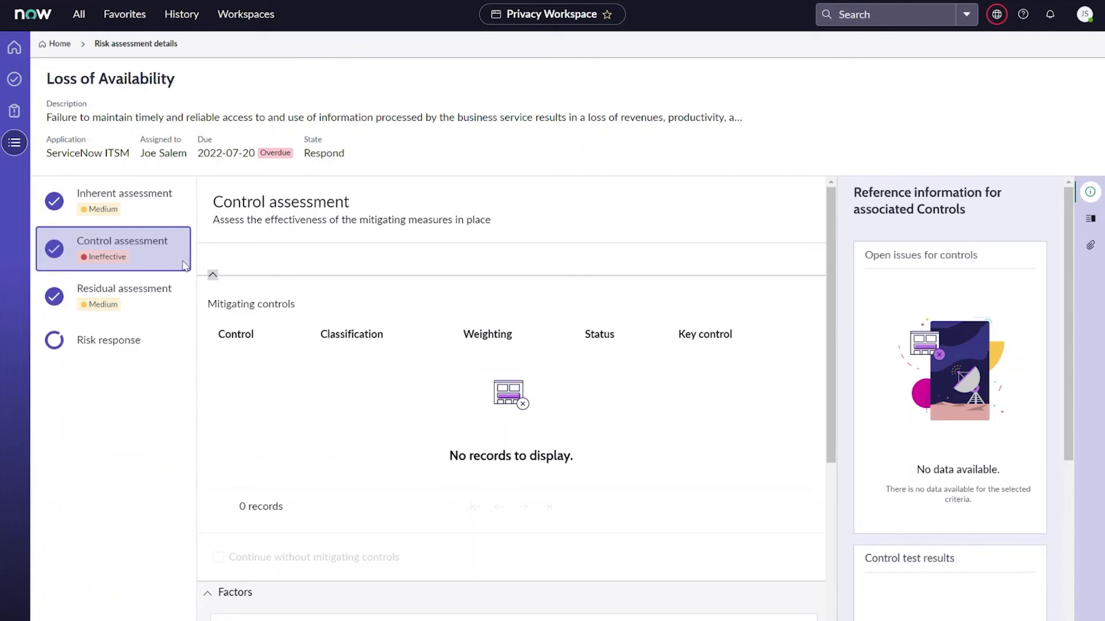
click(138, 342)
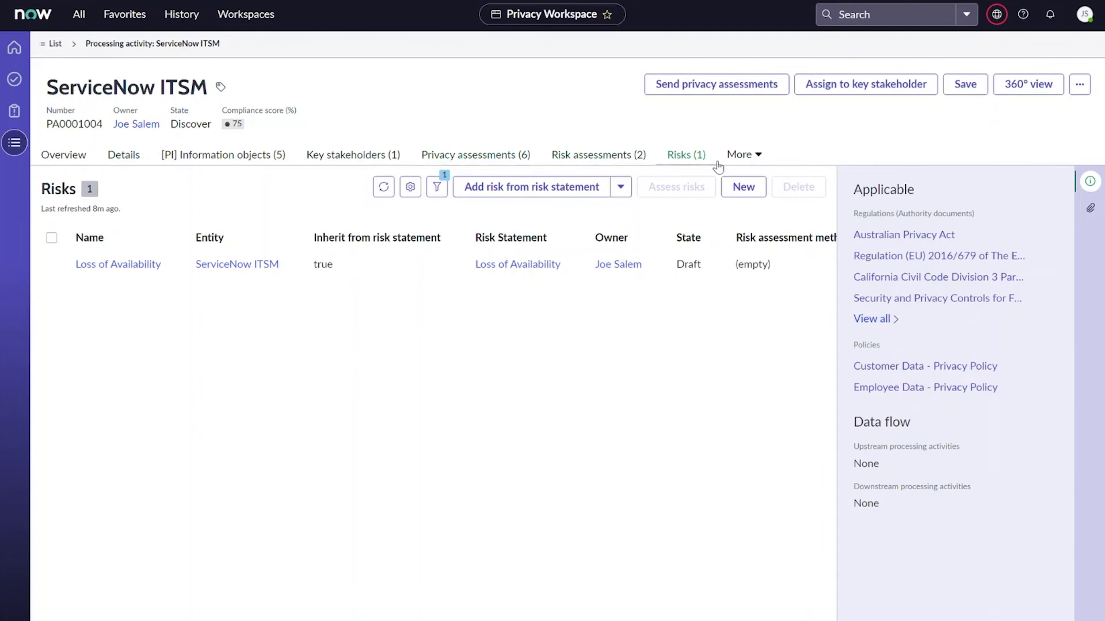
- Show the ITSM Overview's risk summary: Low inherent and residual scores, controls needing improvement
click(63, 154)
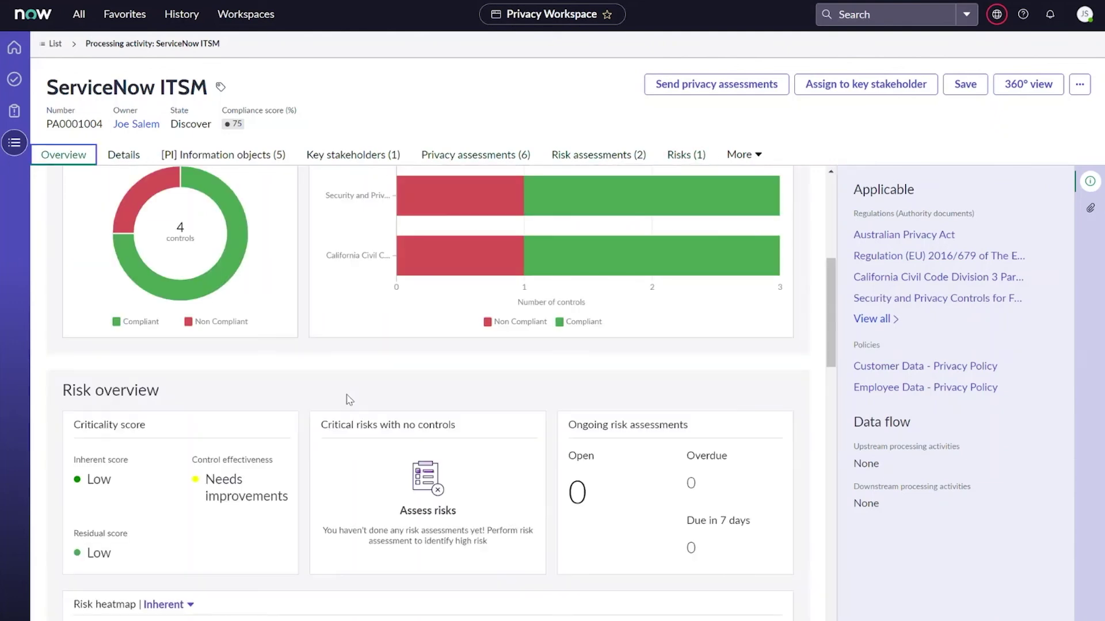
scroll(279, 218, down, 10)
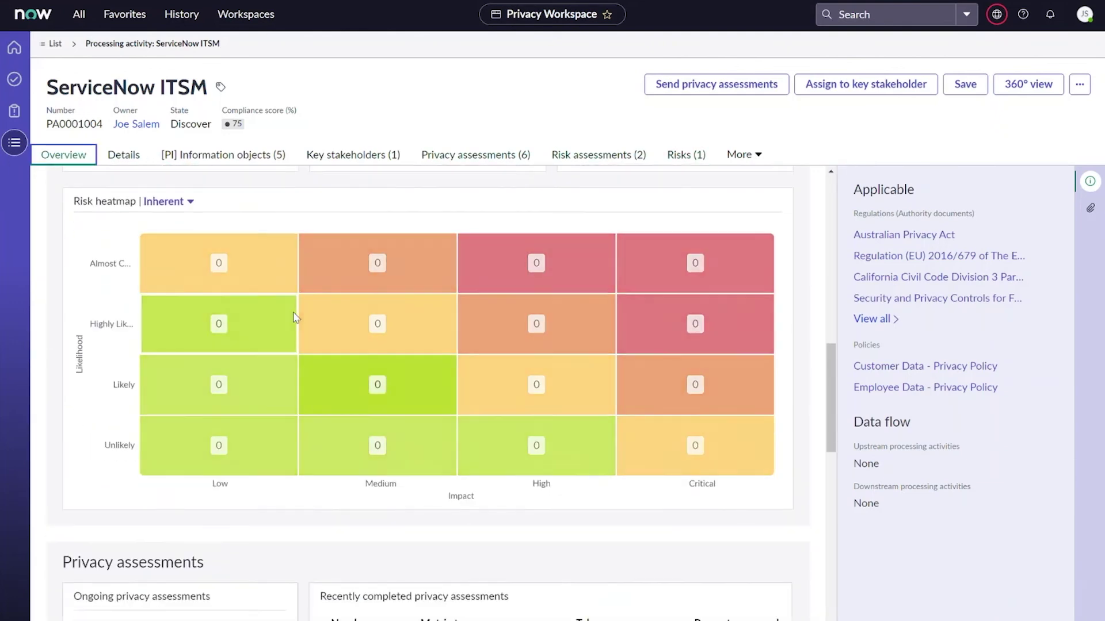
scroll(303, 394, up, 7)
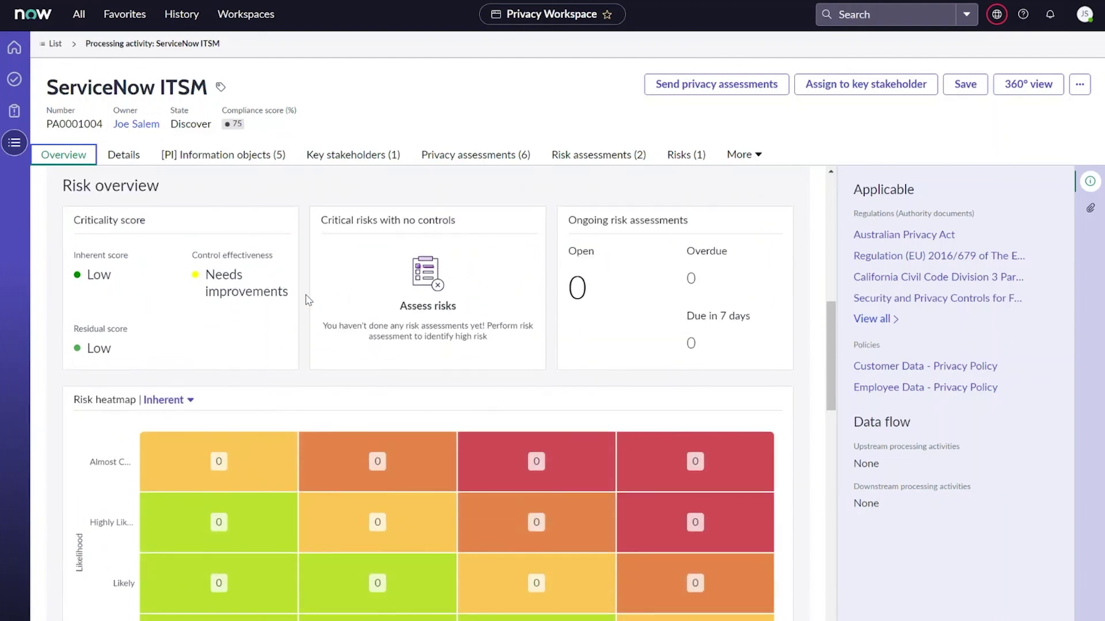